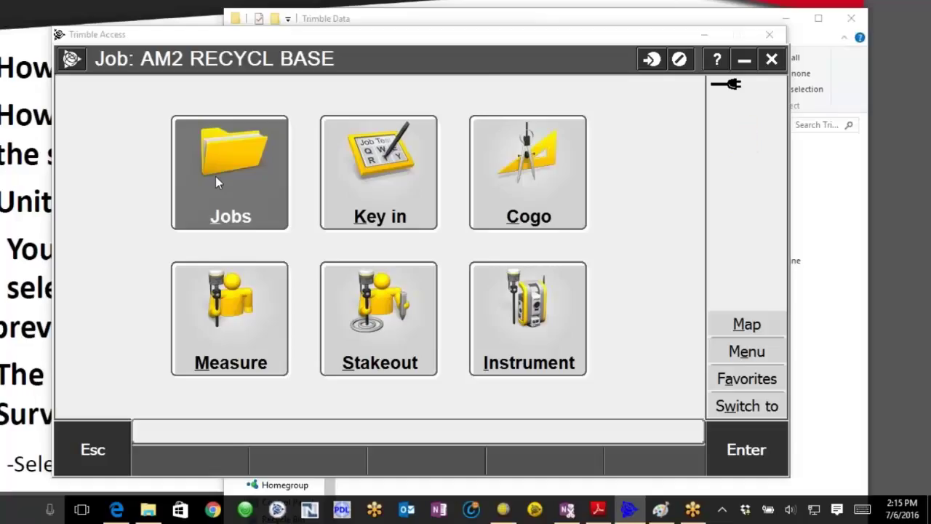
Step: Open Review job, scroll to the rover Antenna record, and expand point 101 to show its 6.562 sft antenna height
left_click(222, 182)
left_click(174, 228)
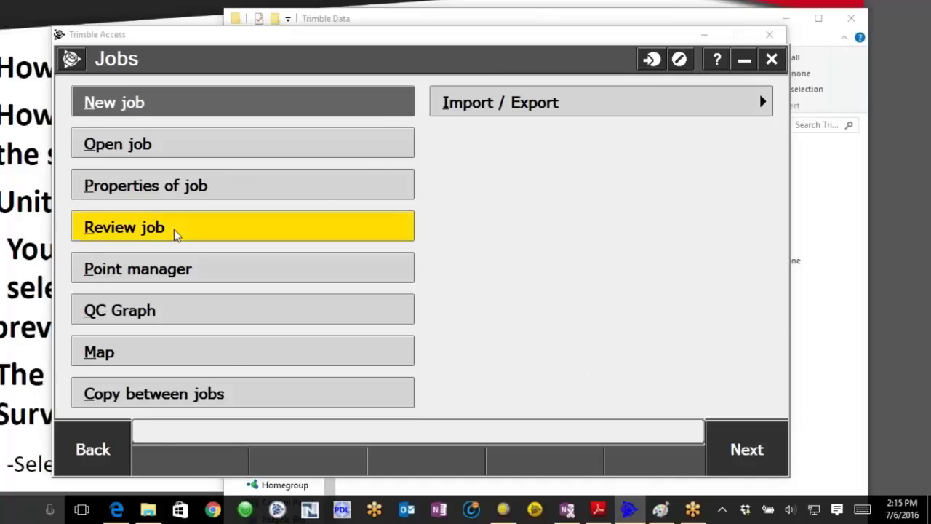
left_click_drag(777, 373, 769, 120)
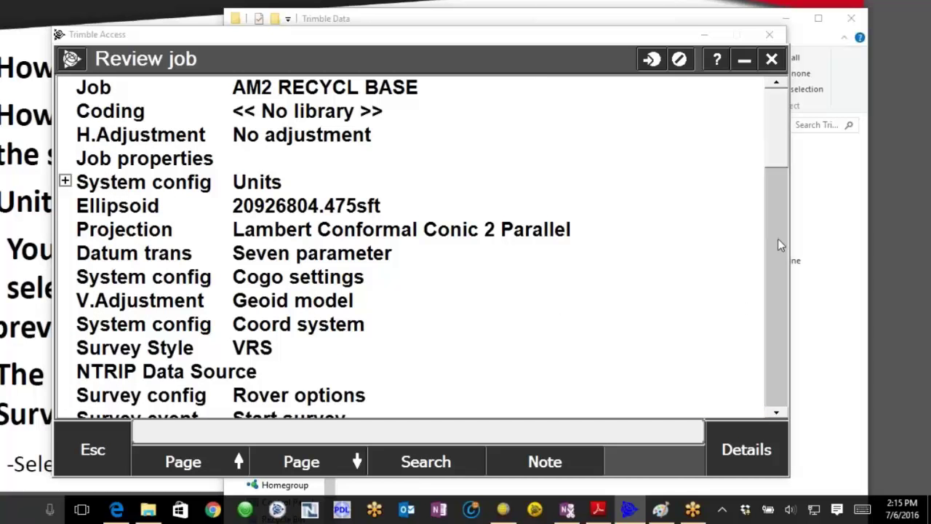
left_click_drag(776, 413, 773, 414)
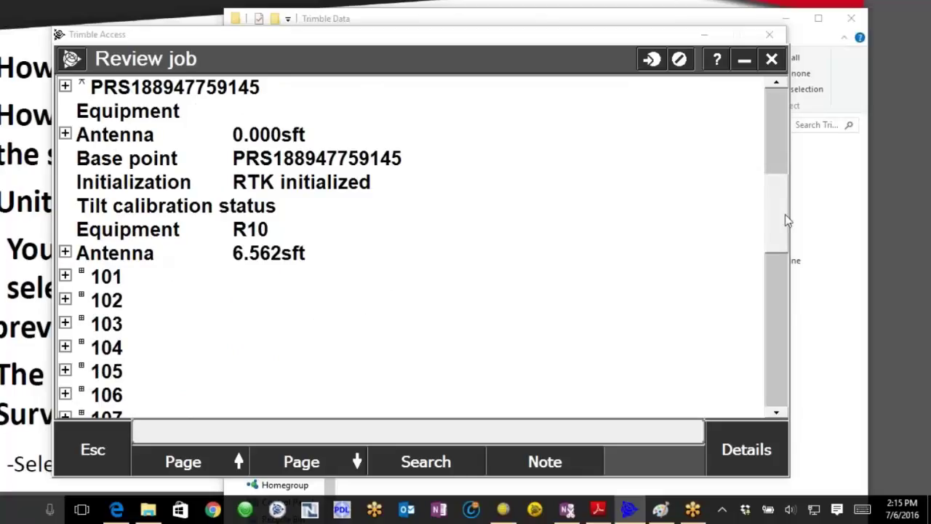
left_click_drag(779, 223, 779, 254)
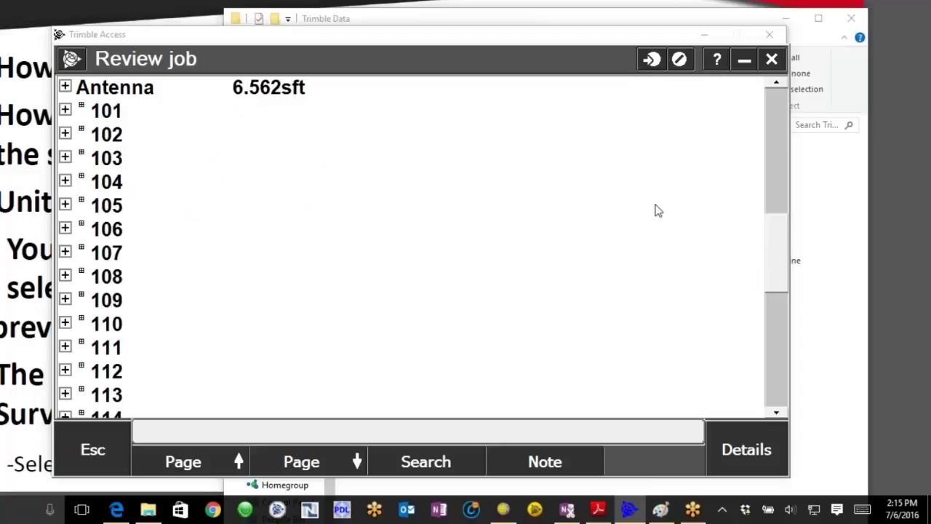
left_click(66, 110)
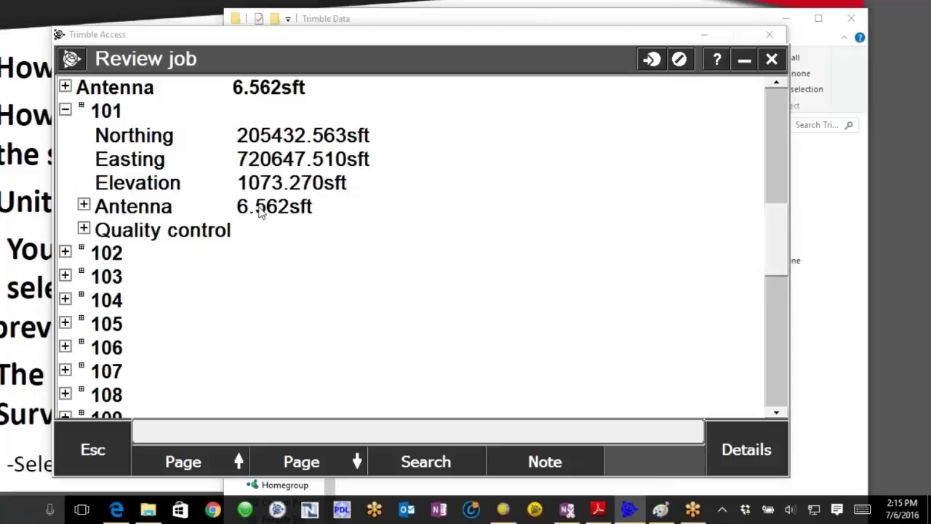
left_click_drag(779, 257, 793, 191)
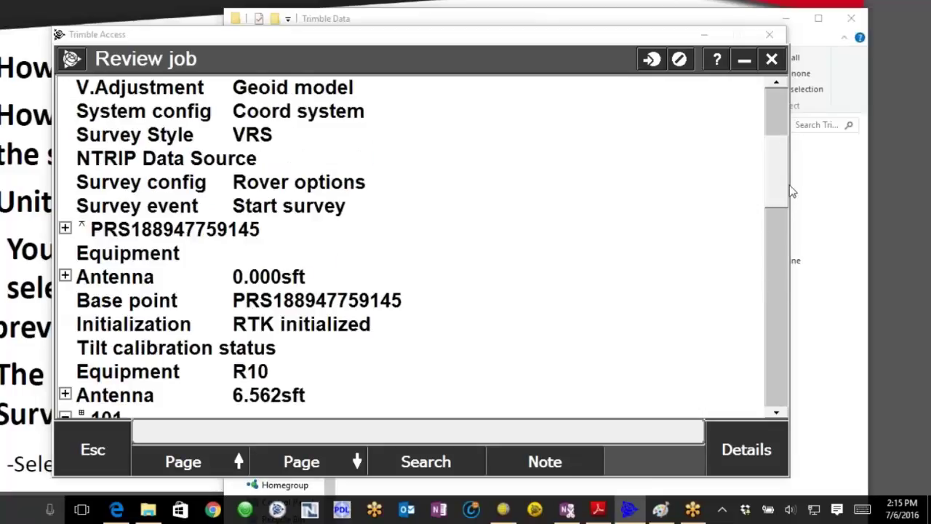
scroll(786, 407, "down", 2)
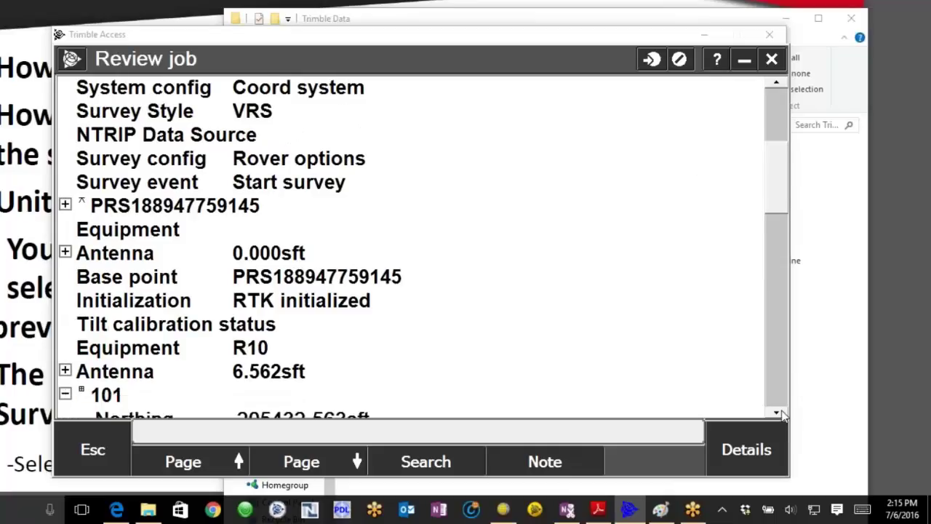
Step: Set the rover antenna measured height to 7 sft, accept it, and expand point 101 to check it
double_click(266, 298)
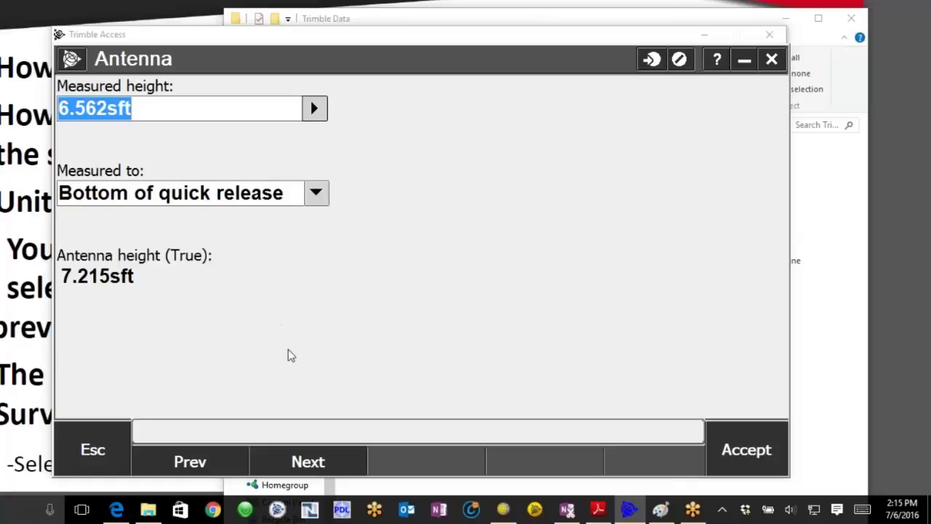
type("7")
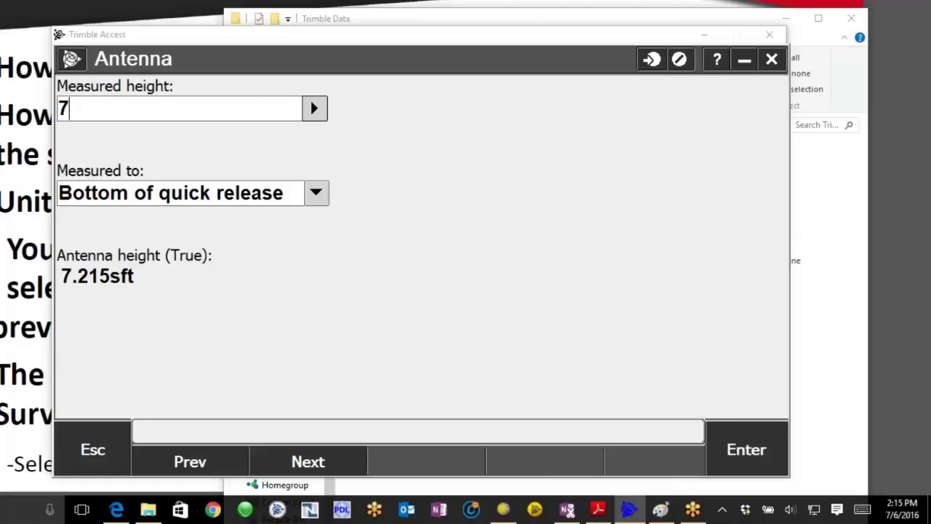
left_click(754, 451)
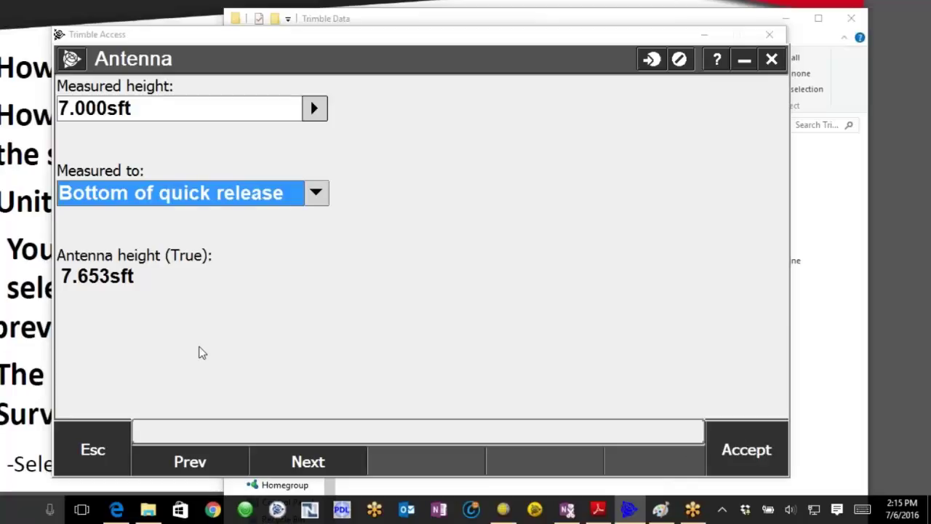
left_click(733, 451)
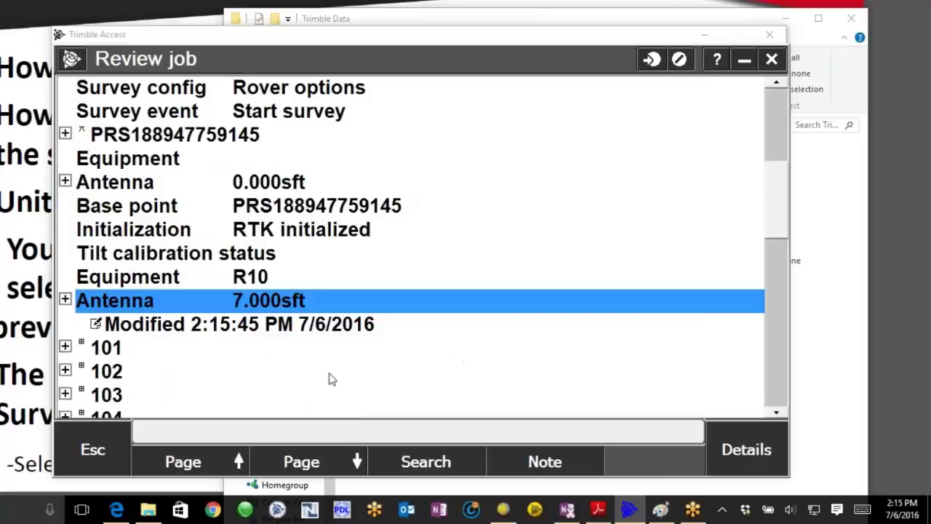
scroll(777, 220, "down", 2)
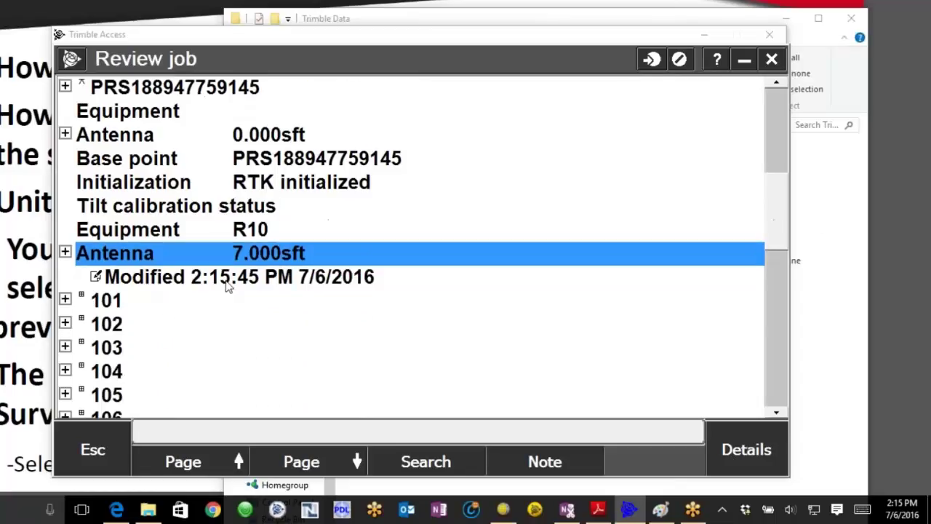
left_click(69, 299)
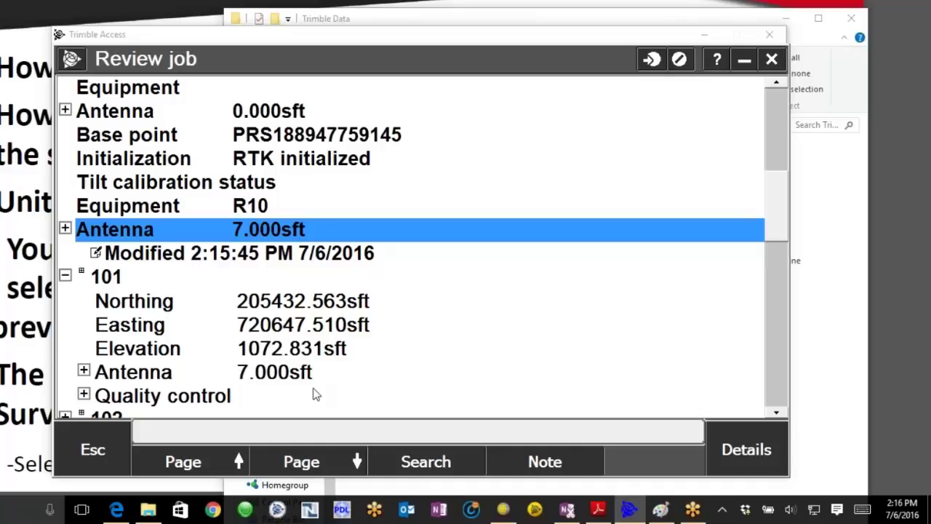
Step: Re-enter the rover antenna measured height as 2m (6.562 sft) and accept it
left_click(248, 233)
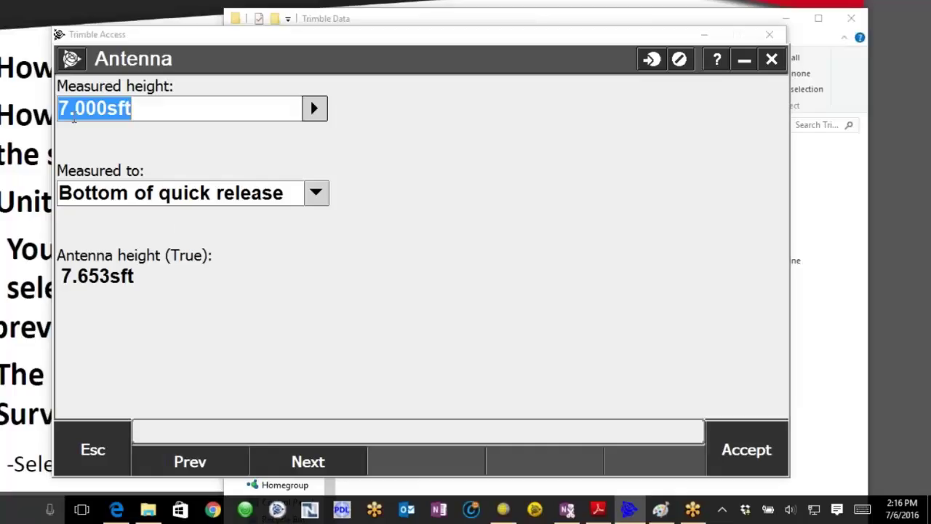
type("2m")
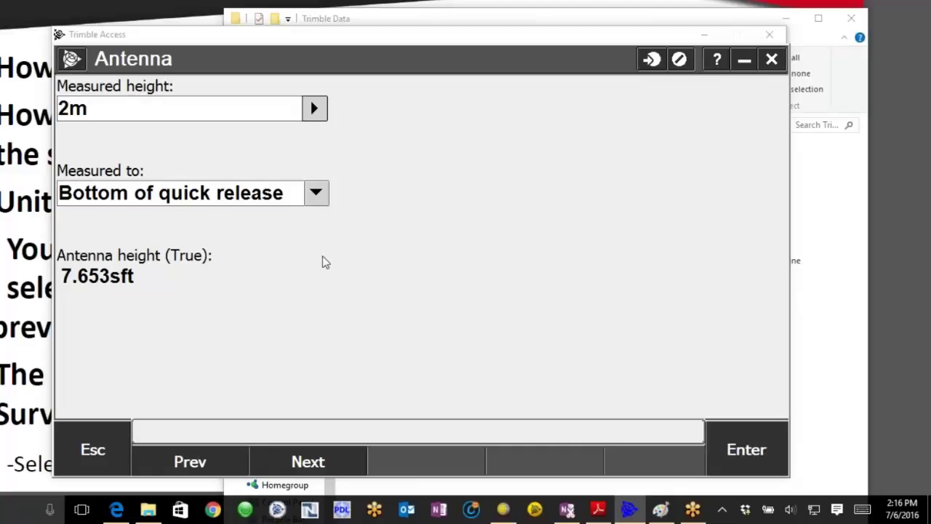
key("Return")
left_click(747, 450)
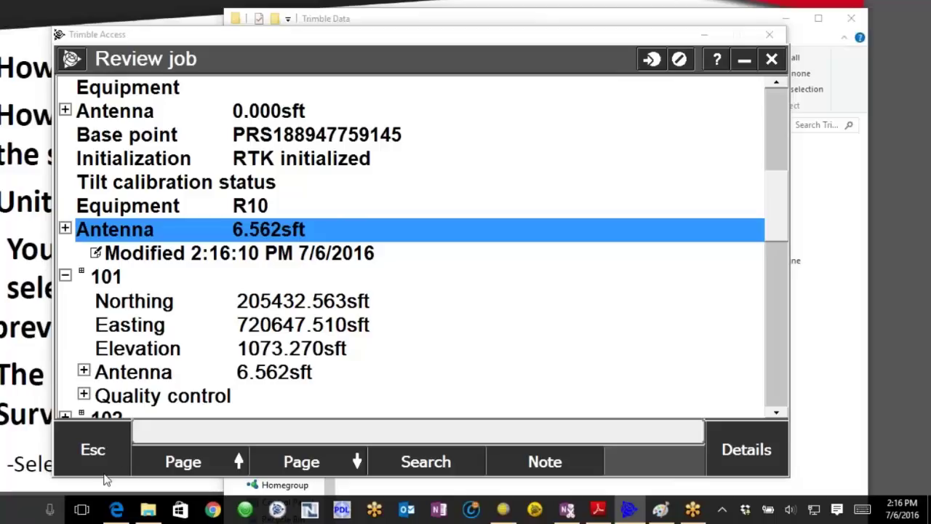
Step: Leave Review job and open the Point manager from the job menu
left_click(93, 451)
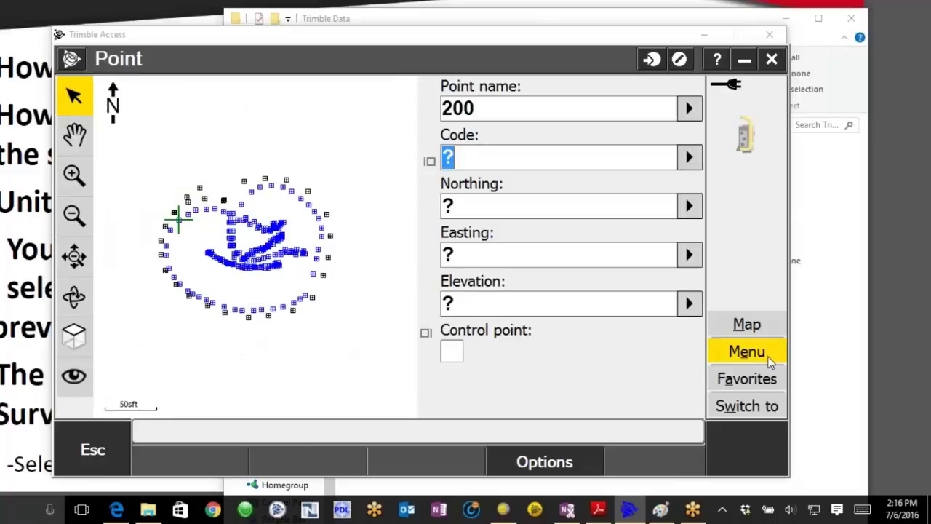
left_click(770, 358)
left_click(243, 182)
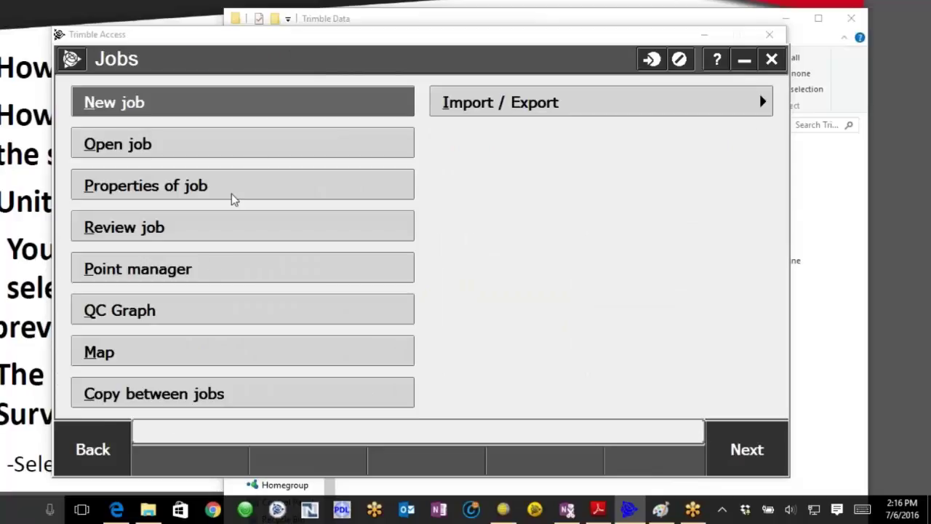
left_click(203, 271)
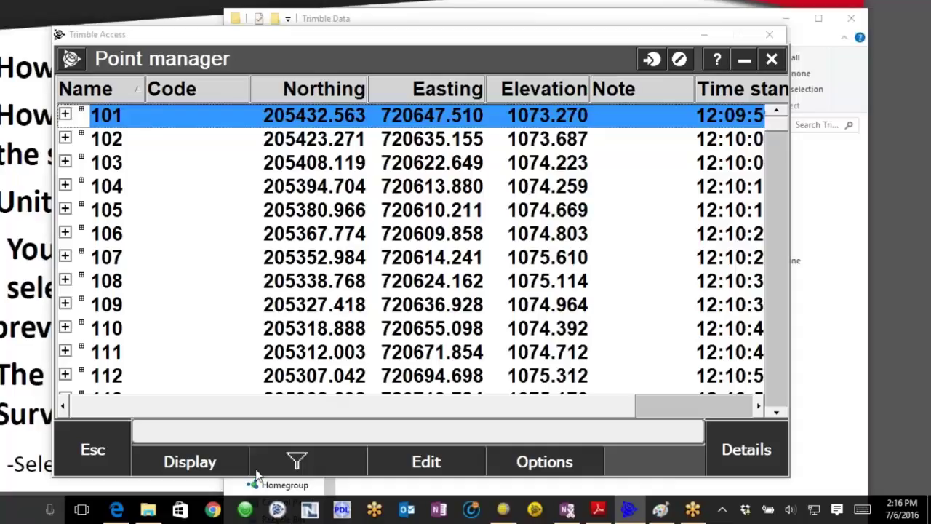
Step: Keep point 101's antenna height at 6.562 sft, collapse it, and add points 102 and 104 to the selection
left_click(66, 114)
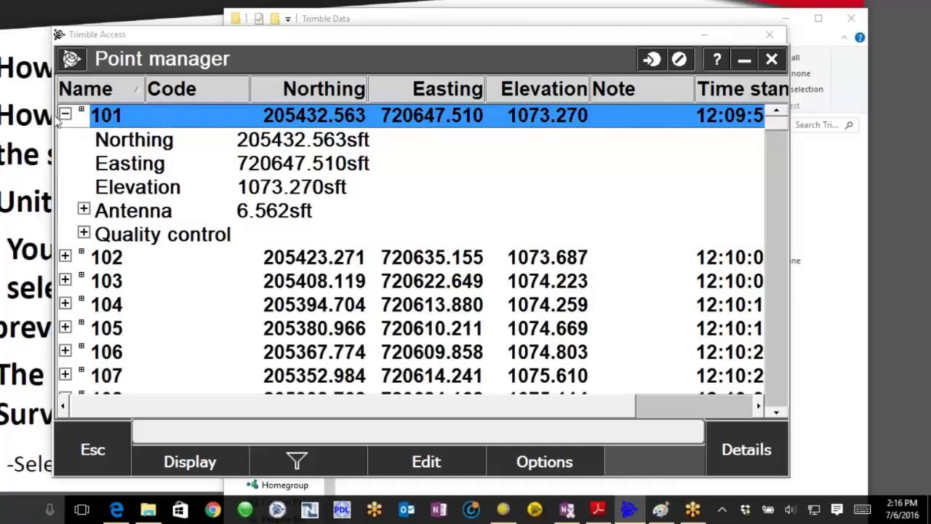
double_click(274, 212)
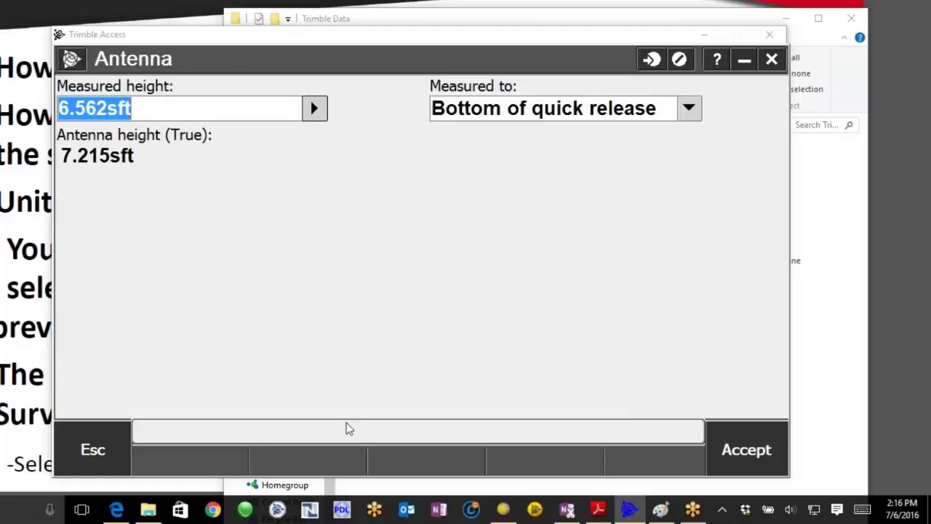
left_click(746, 449)
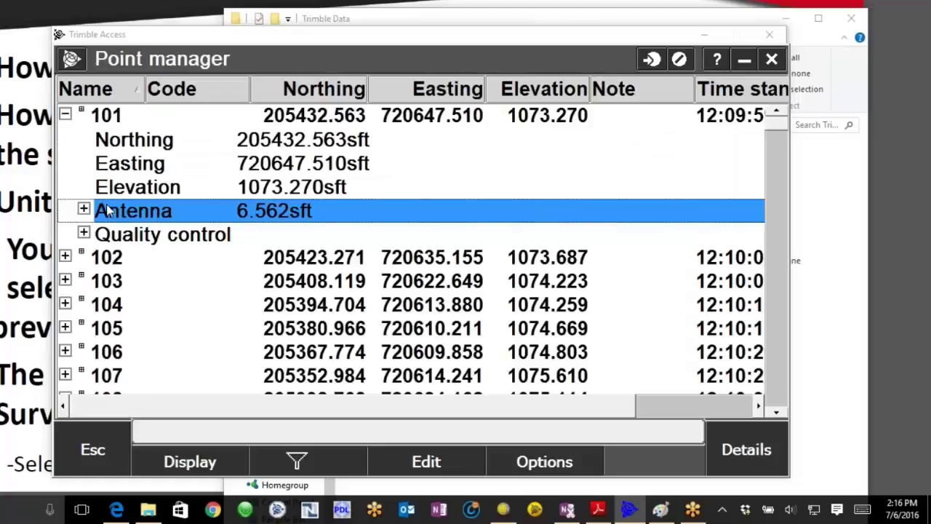
left_click(65, 114)
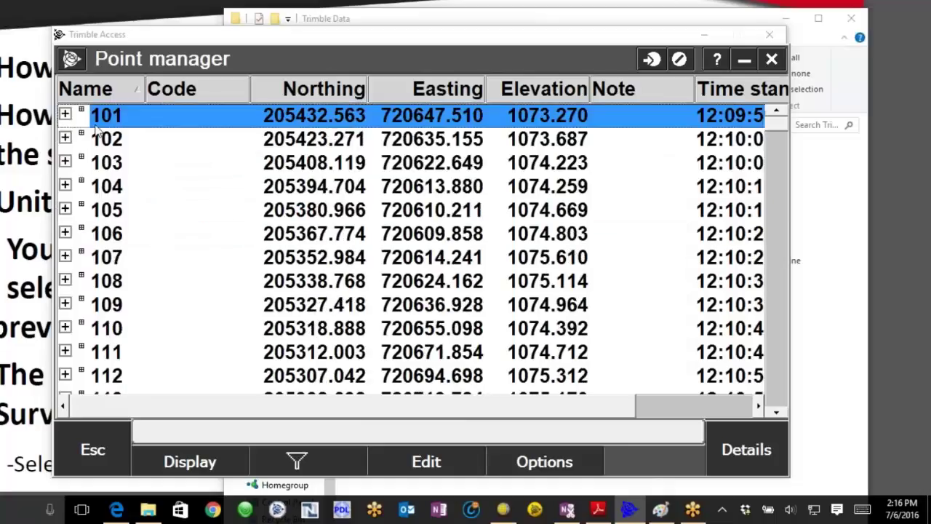
left_click(130, 143, "ctrl")
left_click(136, 185, "ctrl")
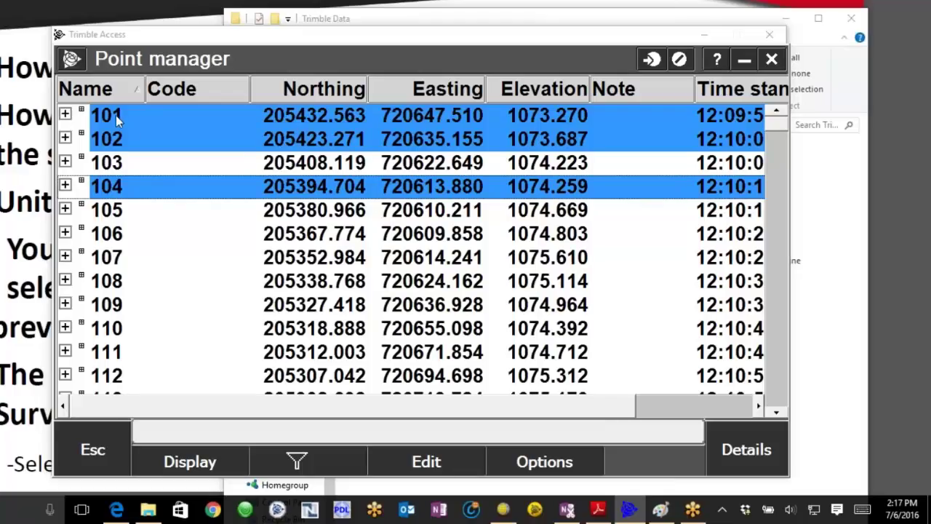
Step: Add points 106, 107, 108 and 110 to the selection
left_click(131, 234, "ctrl")
left_click(131, 258, "ctrl")
left_click(130, 280, "ctrl")
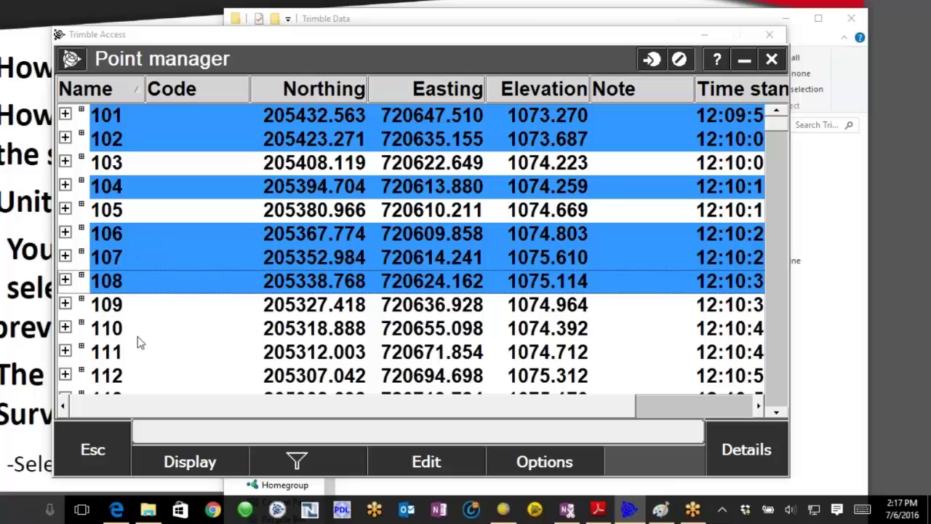
left_click(138, 336, "ctrl")
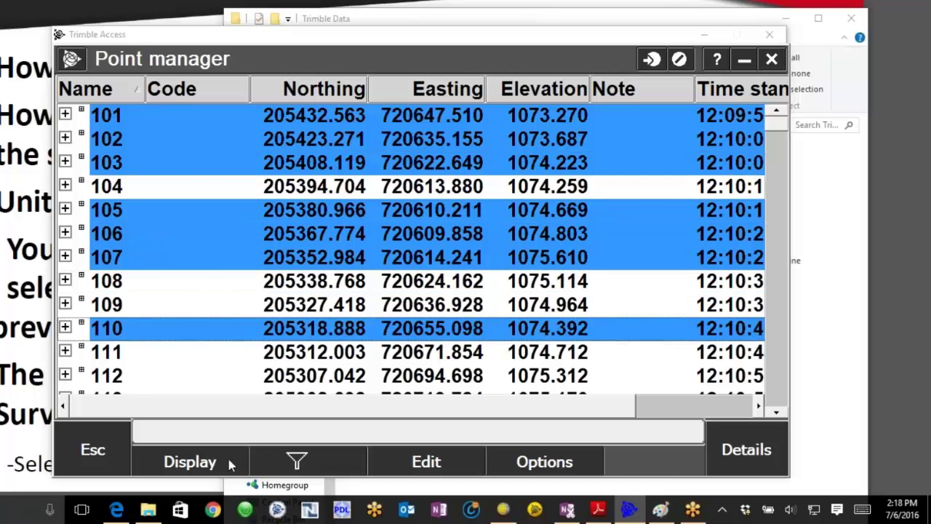
Step: Switch the Point manager display to Target height
left_click(229, 462)
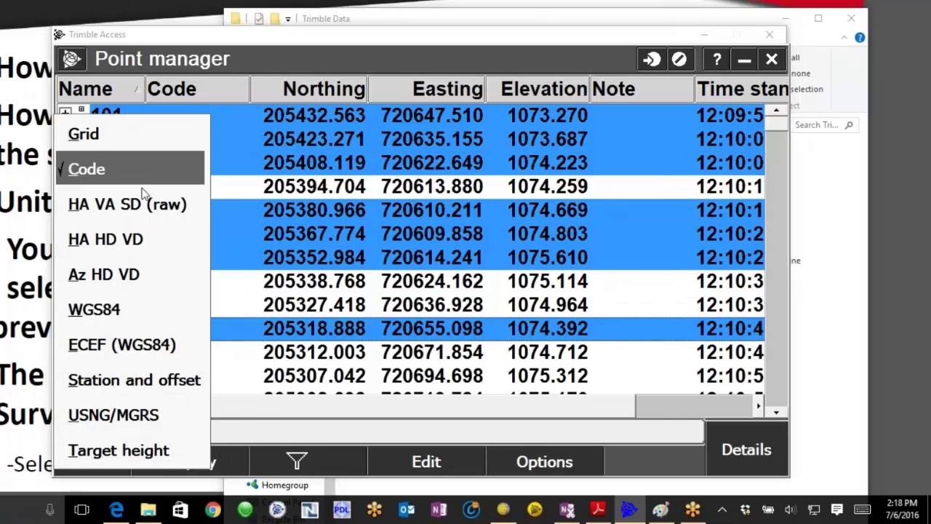
left_click(311, 442)
left_click(178, 457)
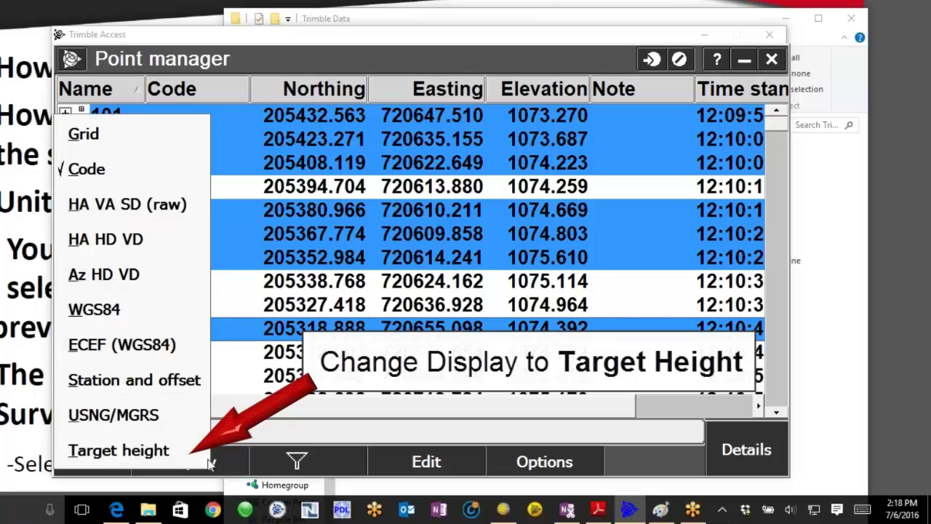
left_click(146, 451)
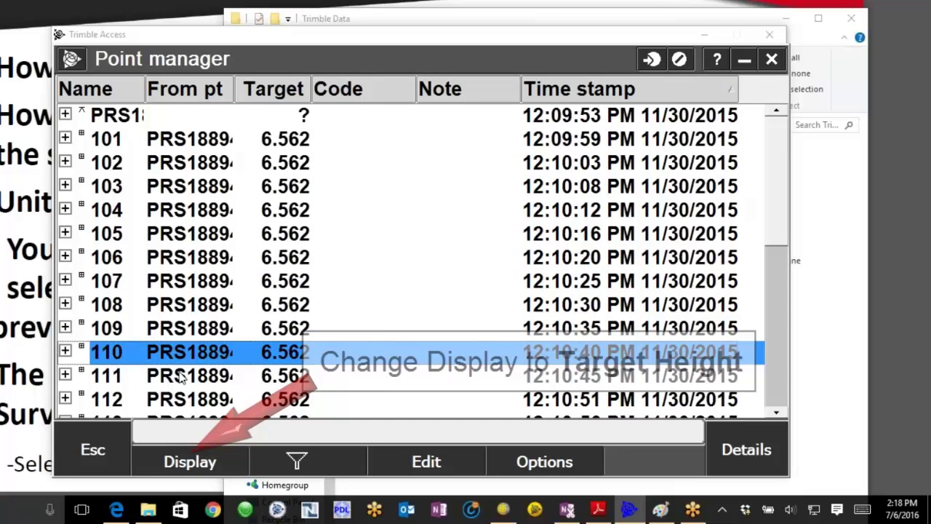
Step: Open and close point 101's details, then add points 102 through 105 to the selection
double_click(120, 149)
key("Escape")
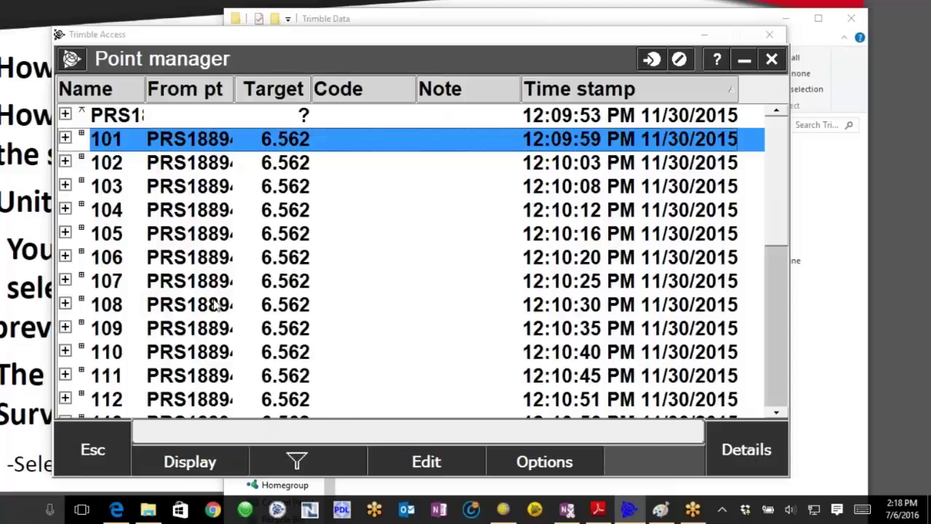
left_click(106, 167, "ctrl")
left_click(114, 191, "ctrl")
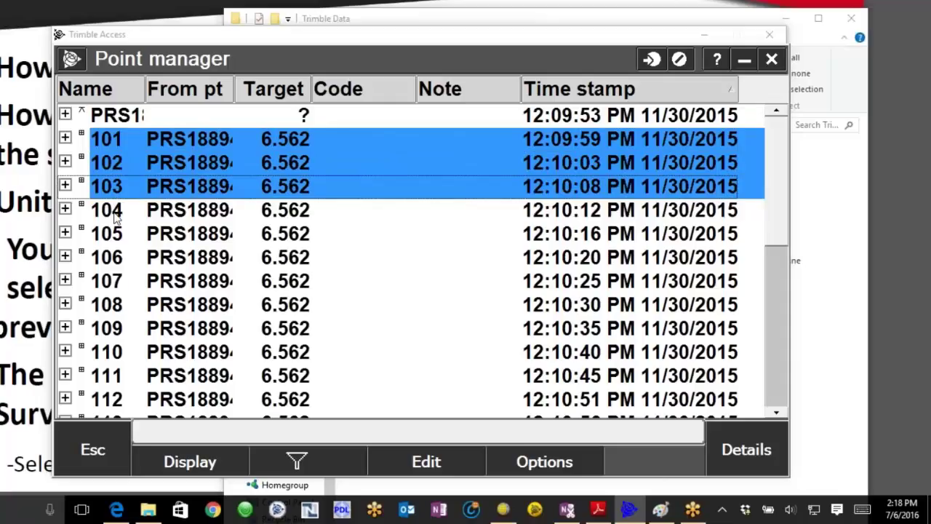
left_click(116, 217, "ctrl")
left_click(114, 239, "ctrl")
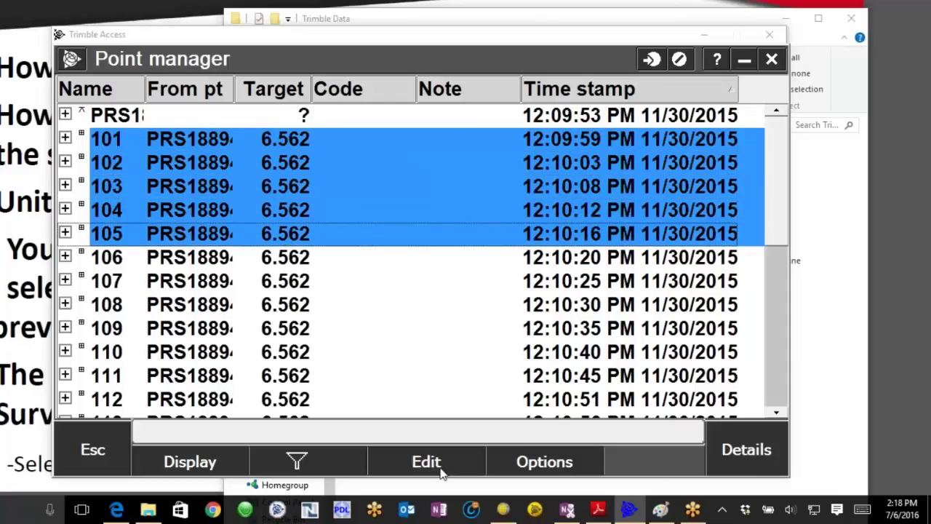
Step: Expand point 105, pick its antenna entry, and bring up the bulk-edit options
left_click(66, 233)
left_click(272, 331)
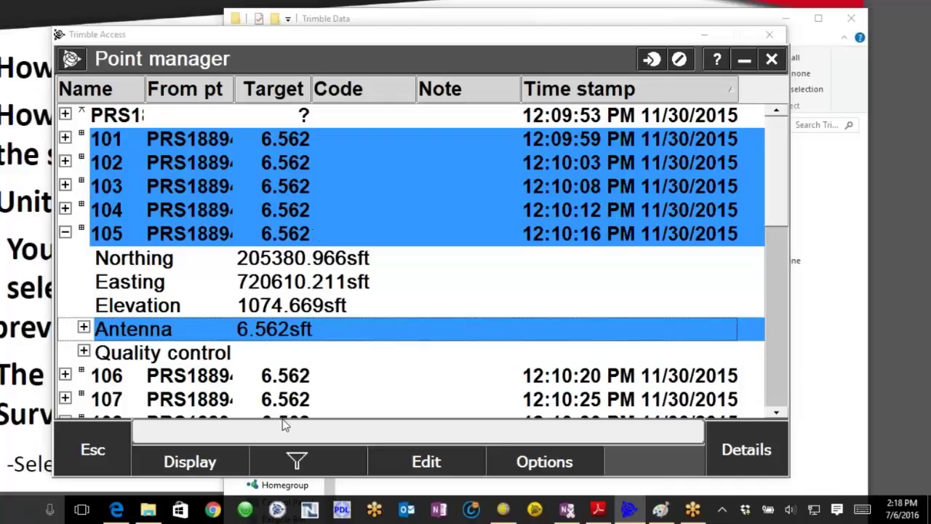
left_click(436, 466)
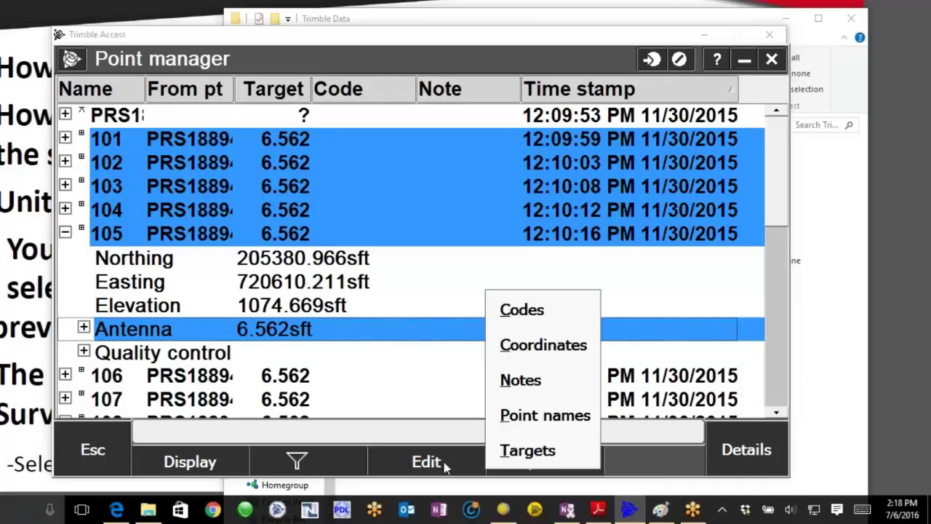
Step: Set the target measured height of the selected points 101–105 to 7 sft, then check points 106 onward
left_click(524, 451)
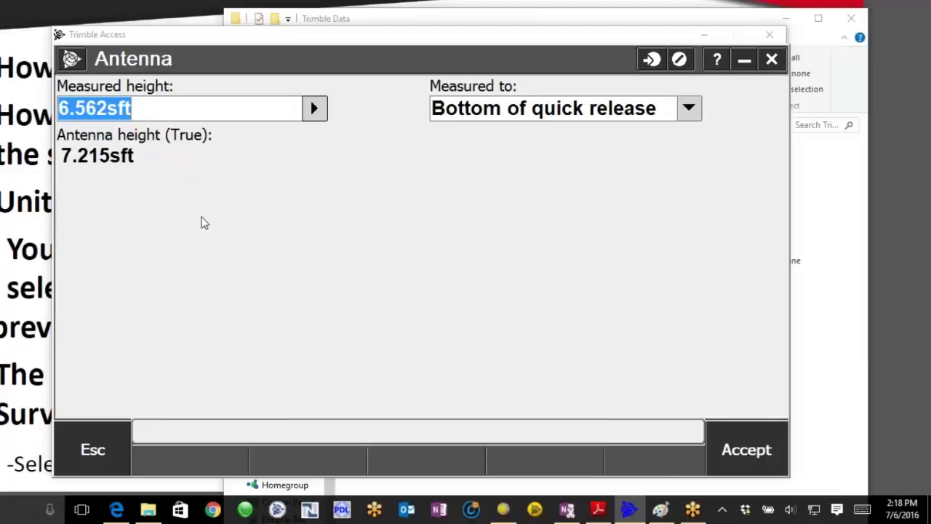
type("7")
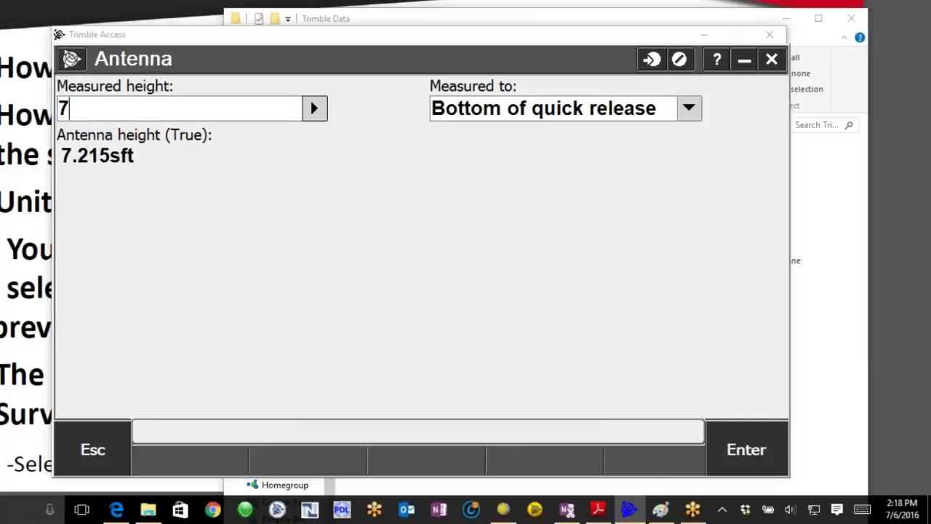
left_click(747, 453)
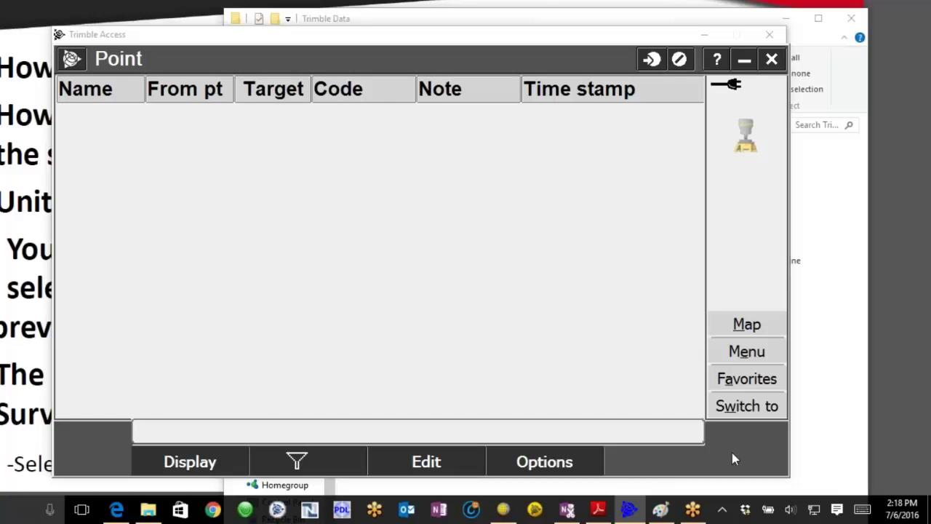
left_click(744, 456)
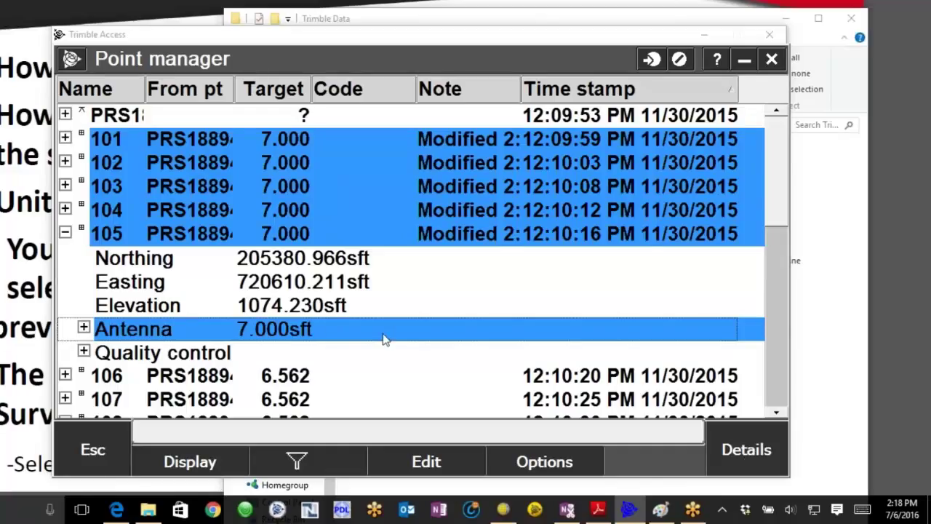
left_click_drag(780, 212, 786, 288)
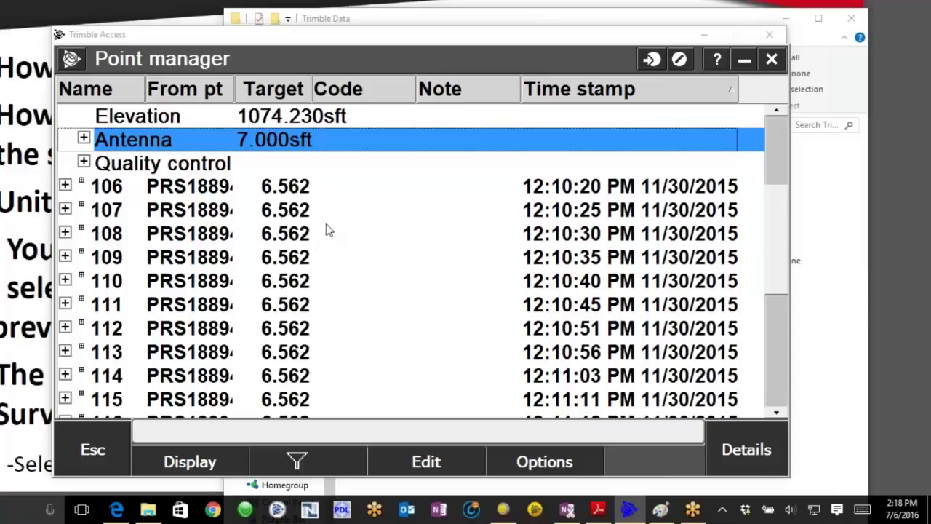
scroll(782, 224, "up", 5)
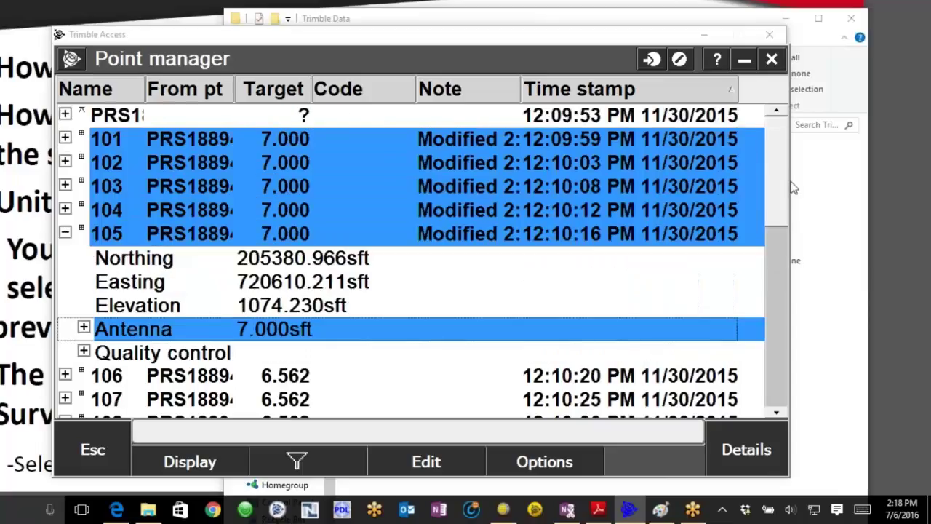